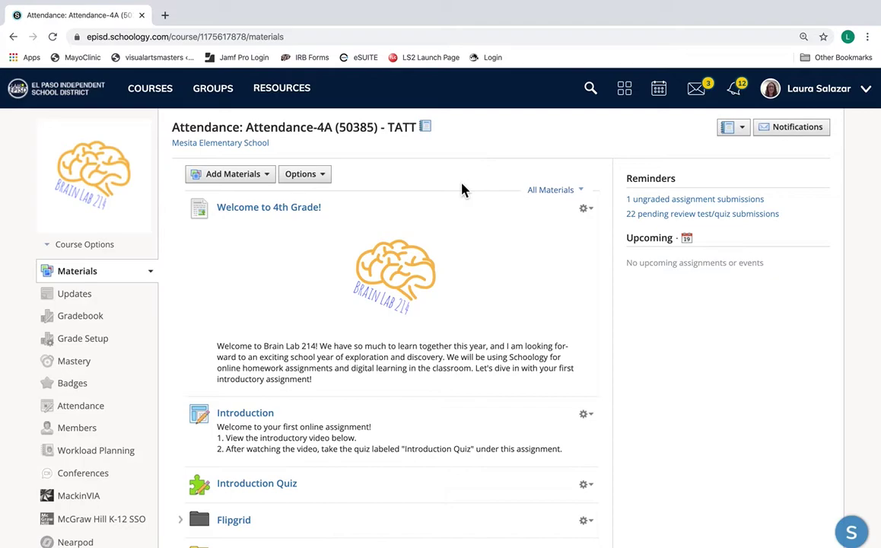
{"action": "scroll", "coordinate": [462, 190], "scroll_direction": "down", "scroll_amount": 1}
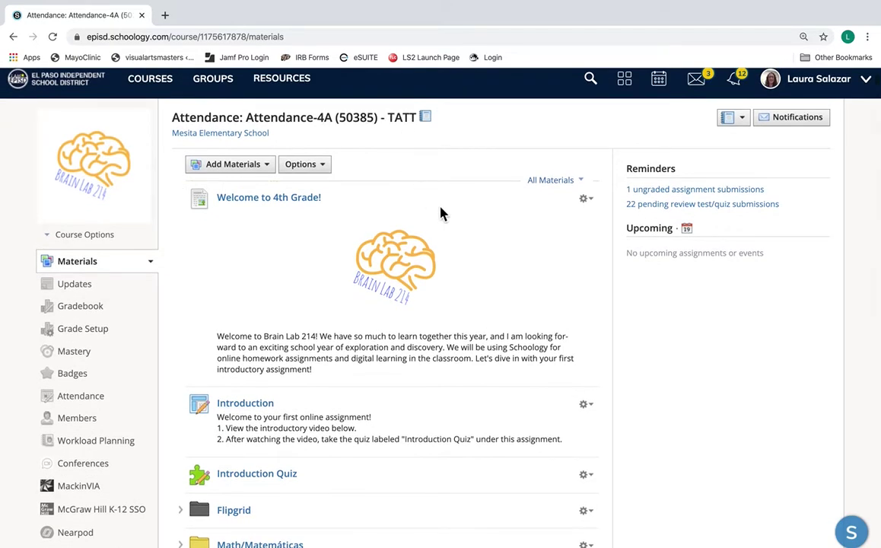
{"action": "scroll", "coordinate": [440, 213], "scroll_direction": "down", "scroll_amount": 3}
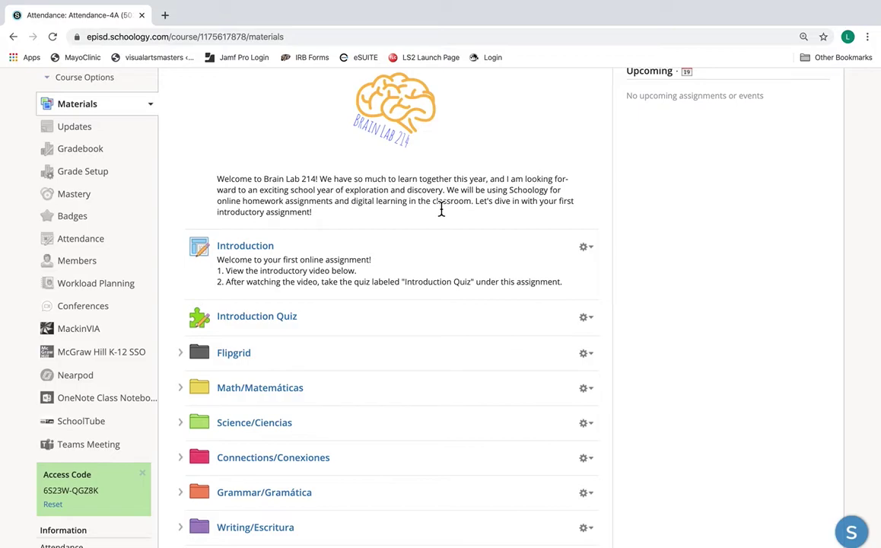
{"action": "scroll", "coordinate": [441, 211], "scroll_direction": "down", "scroll_amount": 3}
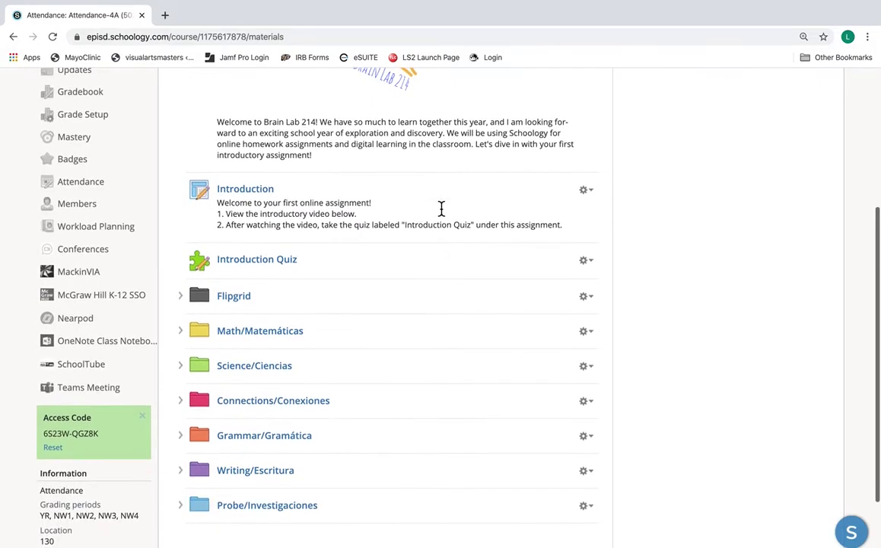
{"action": "scroll", "coordinate": [441, 213], "scroll_direction": "down", "scroll_amount": 1}
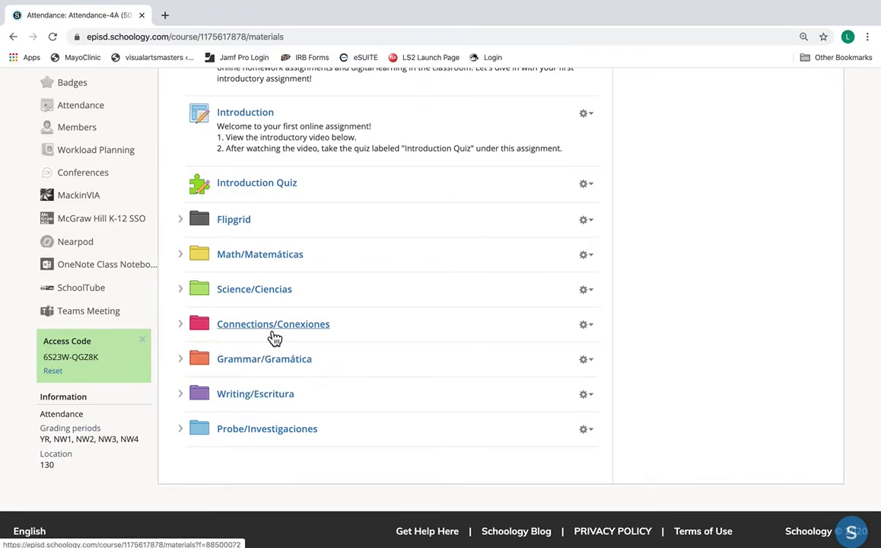
Open the Math/Matemáticas folder to view its subfolders, then go back to the Attendance-4A course materials
{"action": "left_click", "coordinate": [256, 259]}
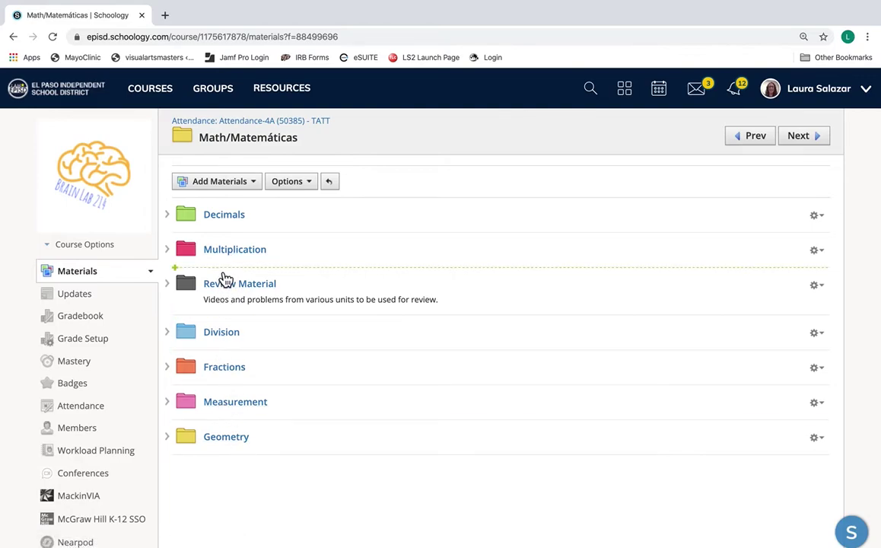
{"action": "left_click", "coordinate": [229, 126]}
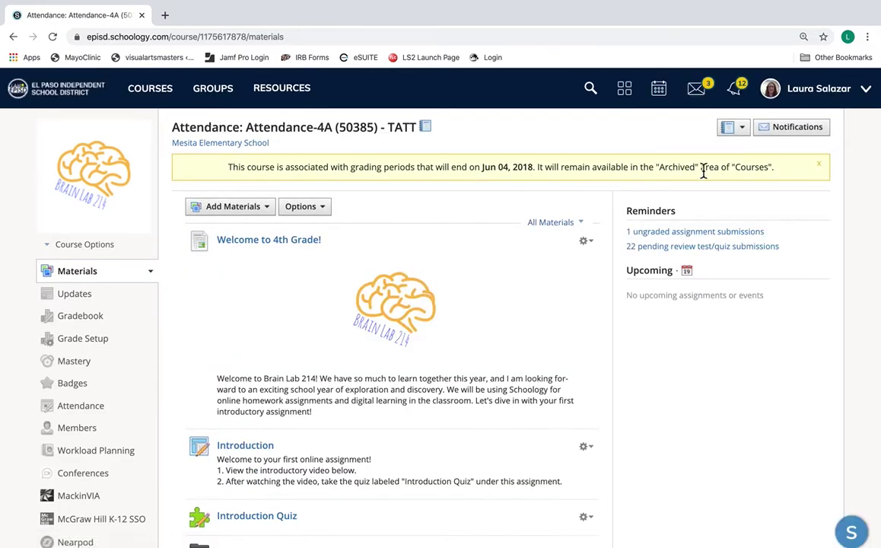
Dismiss the grading-period notice and start adding a new folder from Add Materials
{"action": "left_click", "coordinate": [819, 164]}
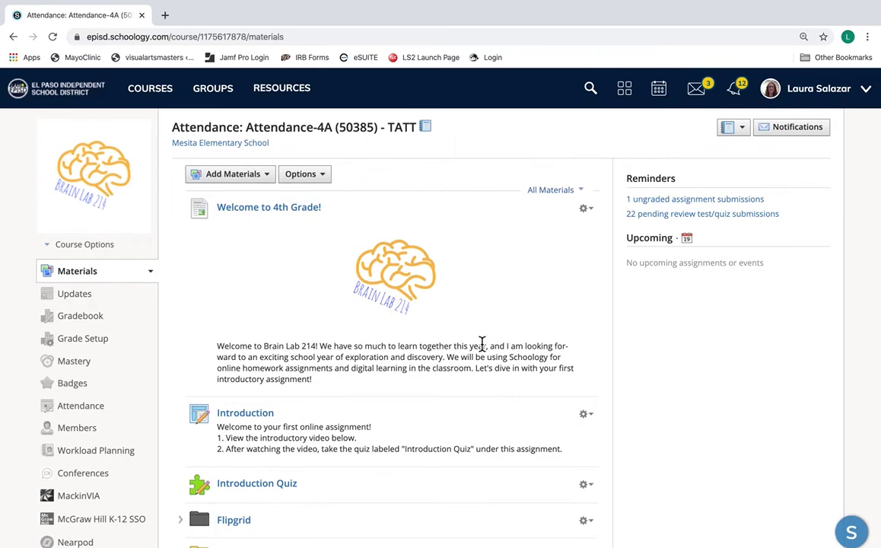
{"action": "scroll", "coordinate": [482, 346], "scroll_direction": "down", "scroll_amount": 2}
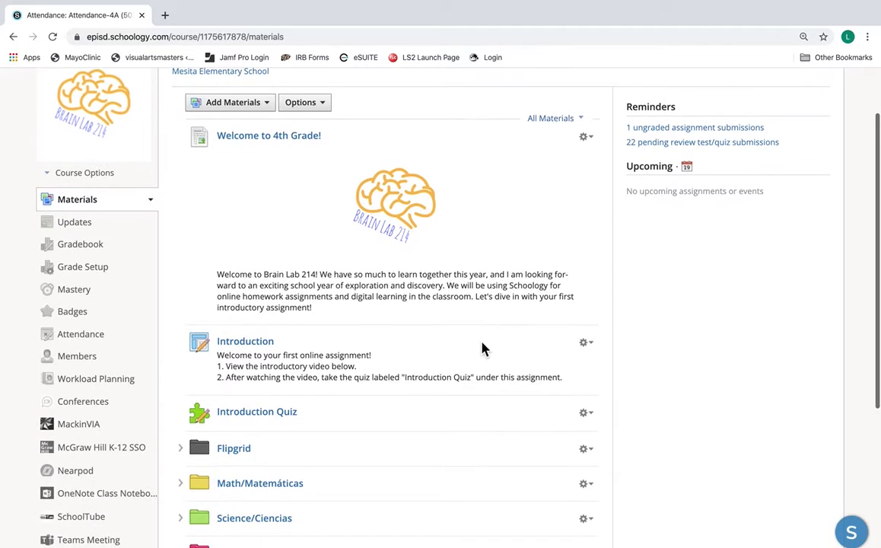
{"action": "left_click", "coordinate": [268, 103]}
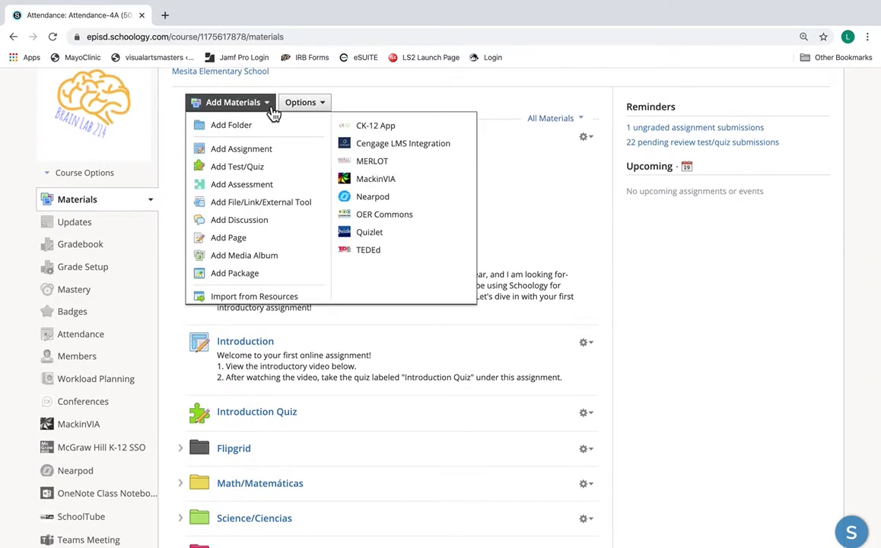
{"action": "left_click", "coordinate": [237, 135]}
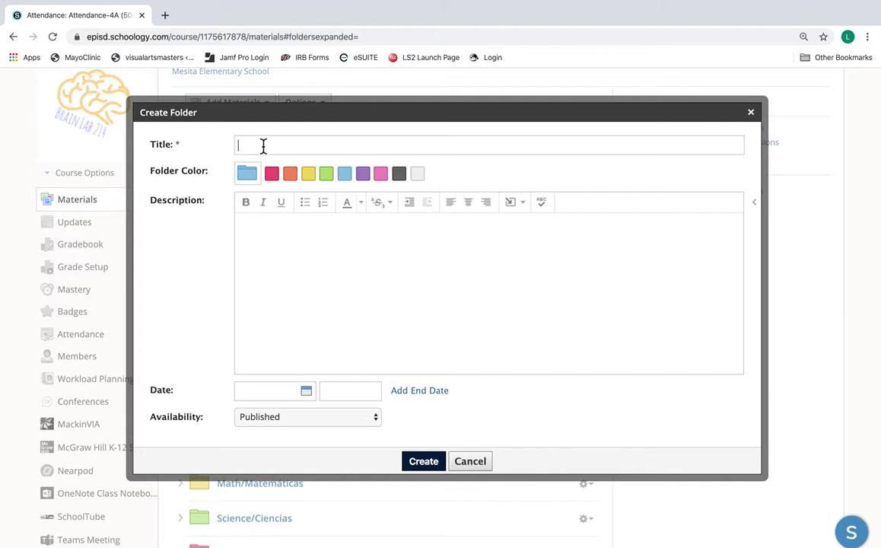
Create a dark grey, published 'Practice Folder' with the description 'Learning to use Schoology'
{"action": "type", "text": "Practice Folder"}
{"action": "left_click", "coordinate": [400, 175]}
{"action": "left_click", "coordinate": [315, 238]}
{"action": "type", "text": "Learning t"}
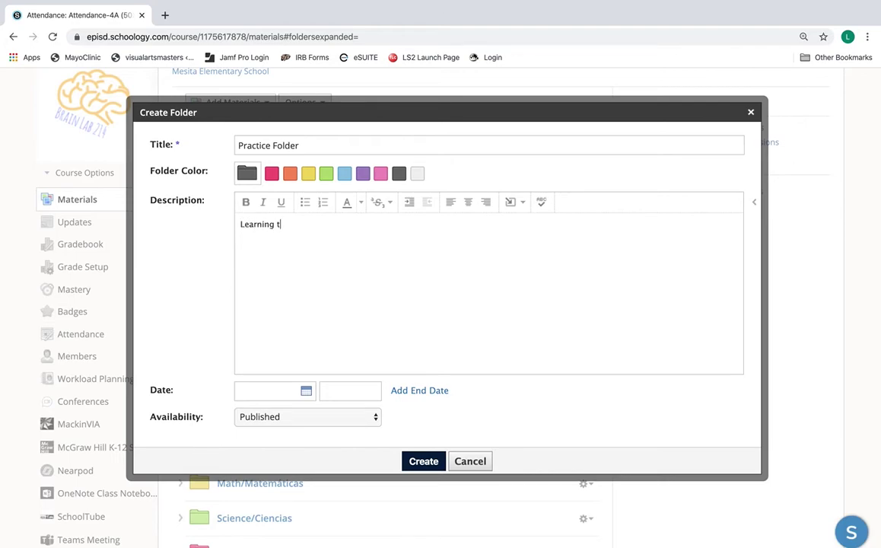
{"action": "type", "text": "o use Schoology"}
{"action": "left_click", "coordinate": [290, 418]}
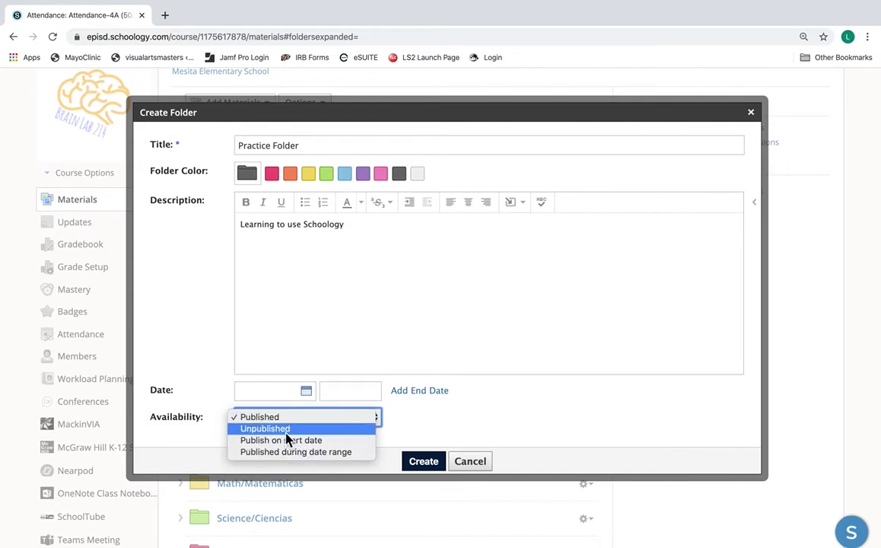
{"action": "left_click", "coordinate": [281, 417]}
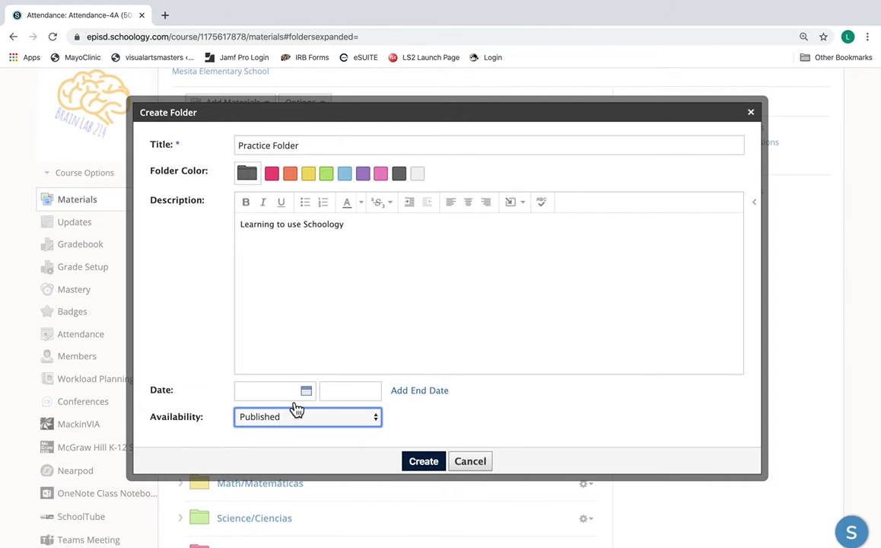
{"action": "left_click", "coordinate": [423, 461]}
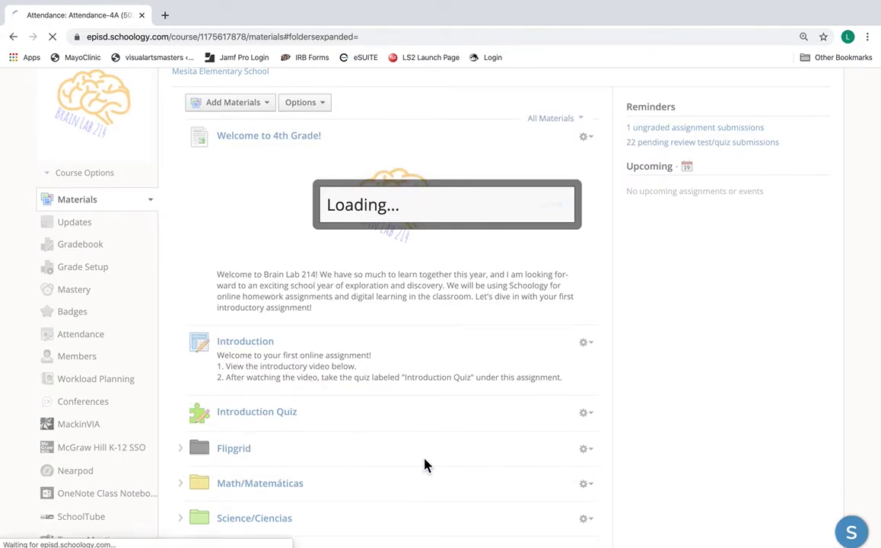
Drag Practice Folder upward in the materials list toward Writing/Escritura, then scroll to check its position
{"action": "scroll", "coordinate": [423, 464], "scroll_direction": "down", "scroll_amount": 5}
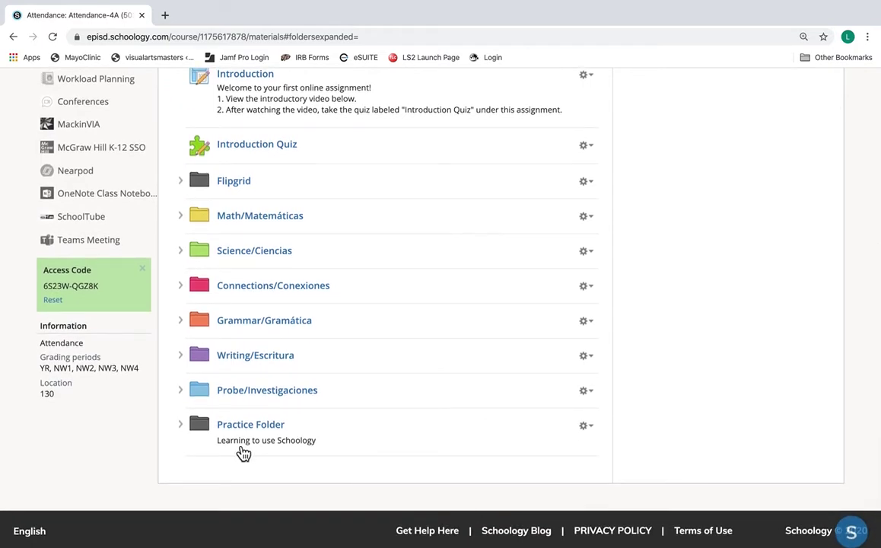
{"action": "left_click", "coordinate": [187, 427]}
{"action": "left_click_drag", "start_coordinate": [190, 433], "coordinate": [188, 226]}
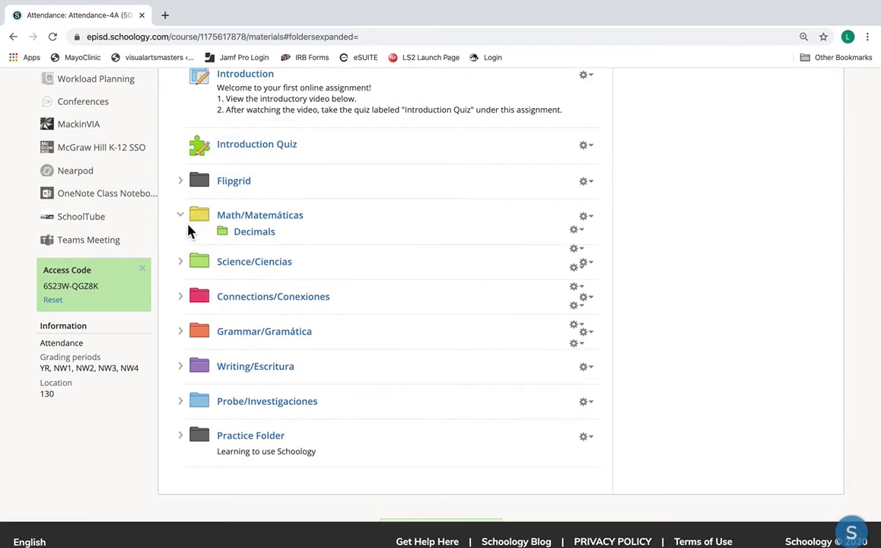
{"action": "scroll", "coordinate": [241, 415], "scroll_direction": "down", "scroll_amount": 2}
{"action": "left_click_drag", "start_coordinate": [183, 452], "coordinate": [183, 364]}
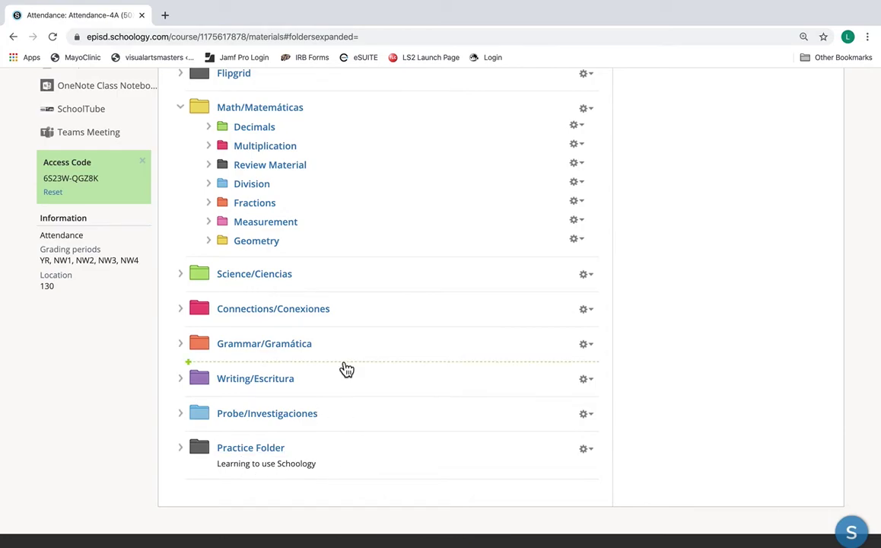
{"action": "scroll", "coordinate": [305, 364], "scroll_direction": "down", "scroll_amount": 1}
{"action": "scroll", "coordinate": [303, 363], "scroll_direction": "up", "scroll_amount": 5}
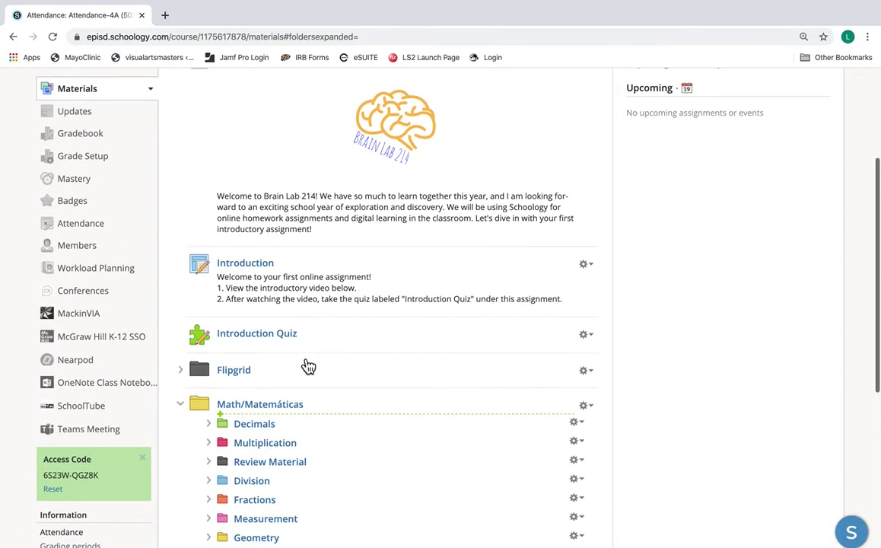
{"action": "scroll", "coordinate": [308, 366], "scroll_direction": "down", "scroll_amount": 5}
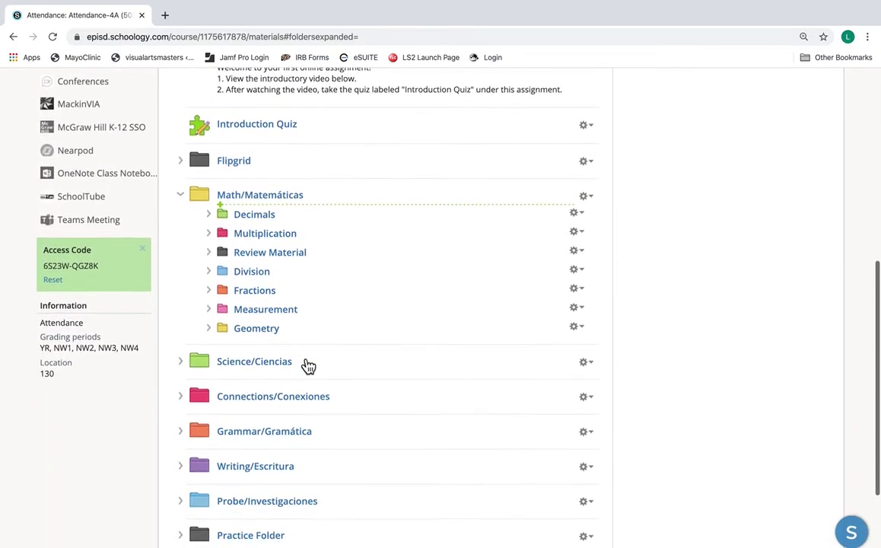
{"action": "scroll", "coordinate": [305, 364], "scroll_direction": "up", "scroll_amount": 2}
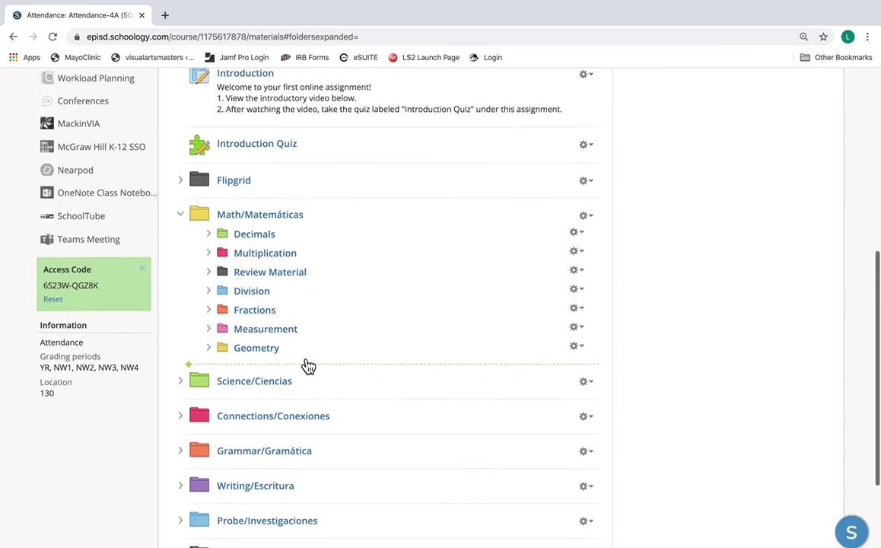
Open Science/Ciencias and then Math/Matemáticas, returning to the Attendance-4A course materials after each
{"action": "left_click", "coordinate": [264, 399]}
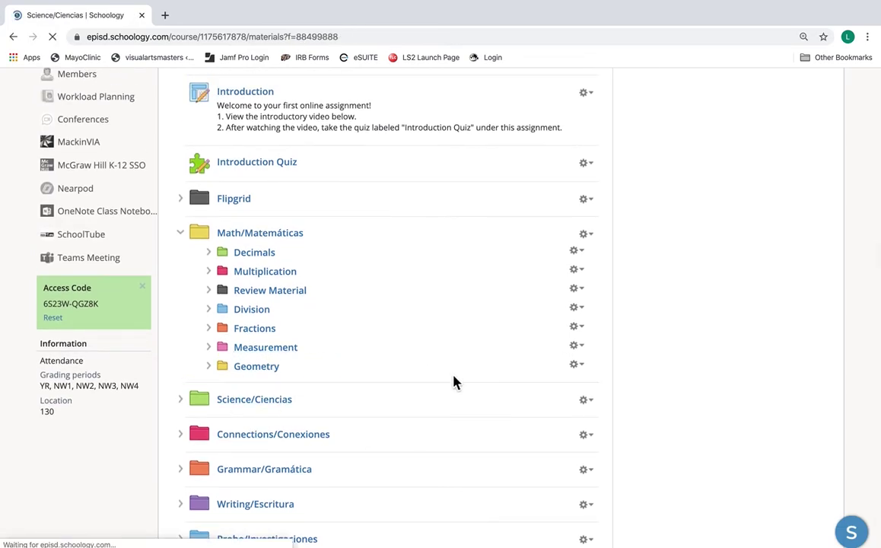
{"action": "scroll", "coordinate": [448, 393], "scroll_direction": "up", "scroll_amount": 1}
{"action": "left_click", "coordinate": [265, 126]}
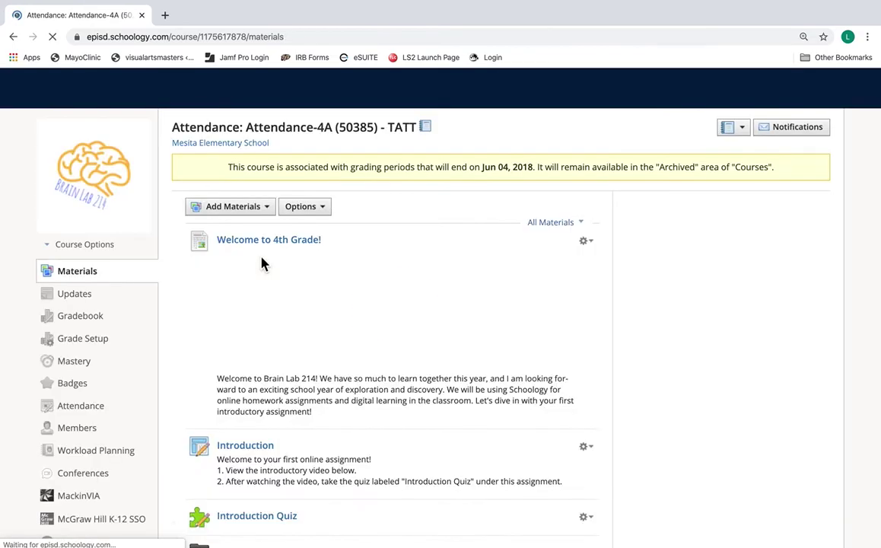
{"action": "scroll", "coordinate": [274, 382], "scroll_direction": "down", "scroll_amount": 2}
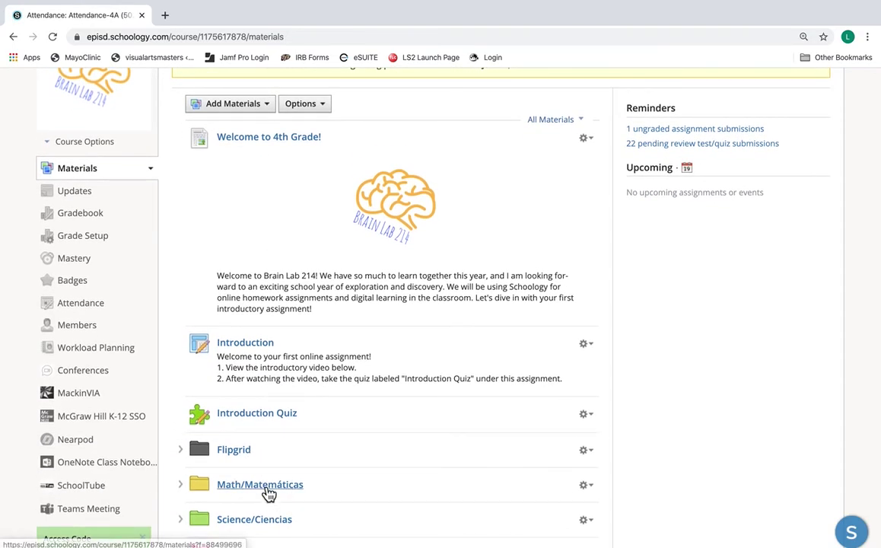
{"action": "left_click", "coordinate": [267, 487]}
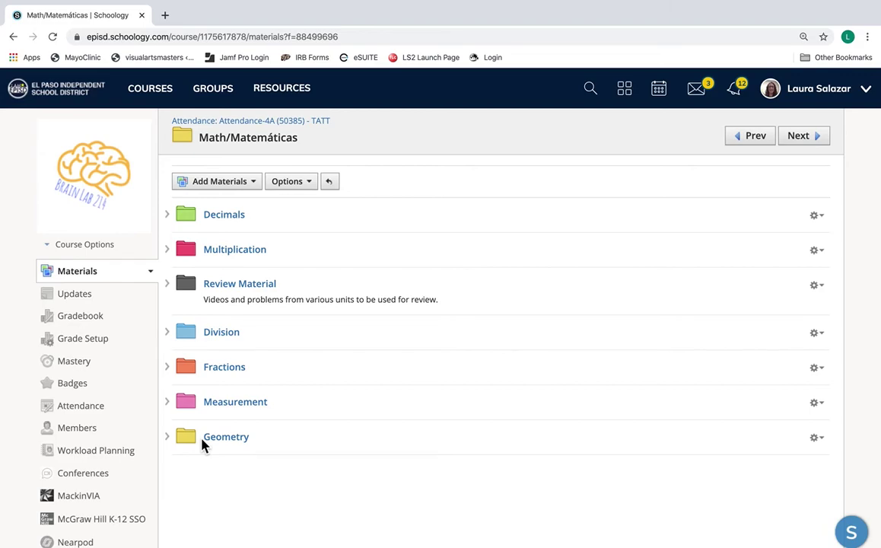
{"action": "left_click", "coordinate": [232, 120]}
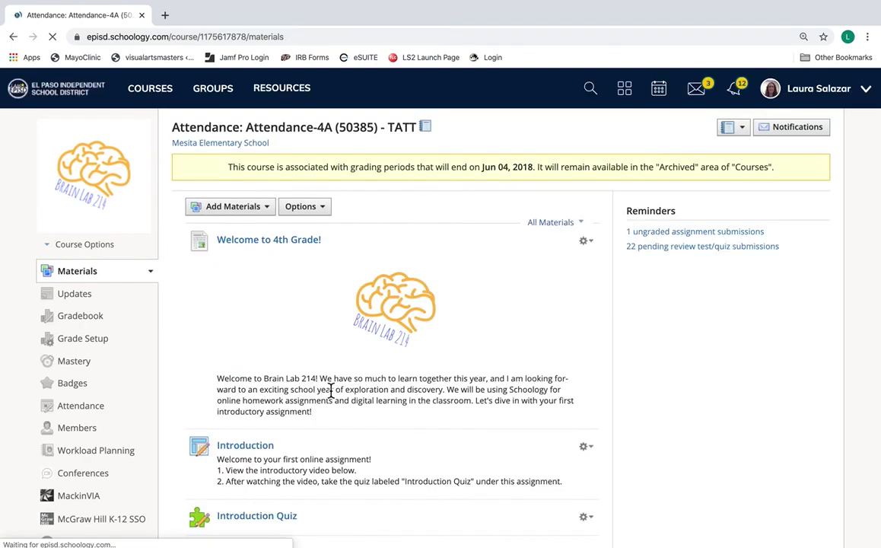
{"action": "scroll", "coordinate": [332, 383], "scroll_direction": "down", "scroll_amount": 5}
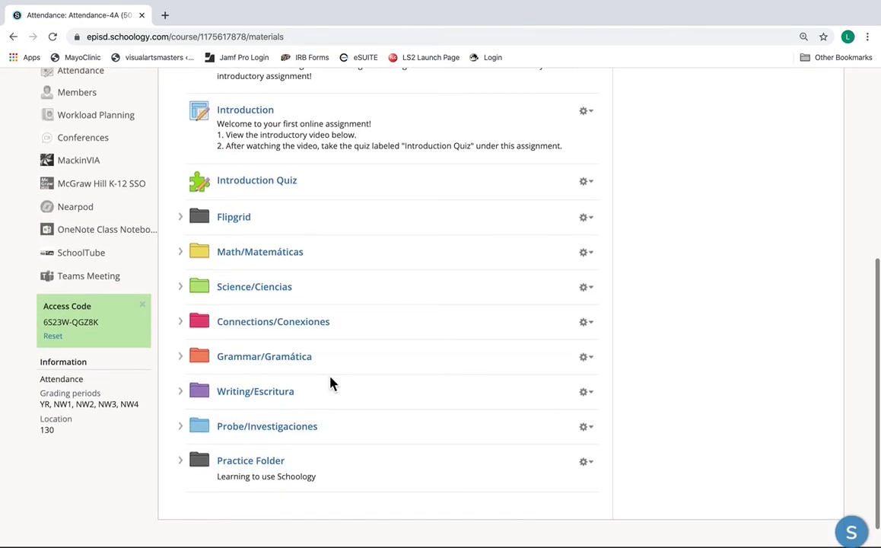